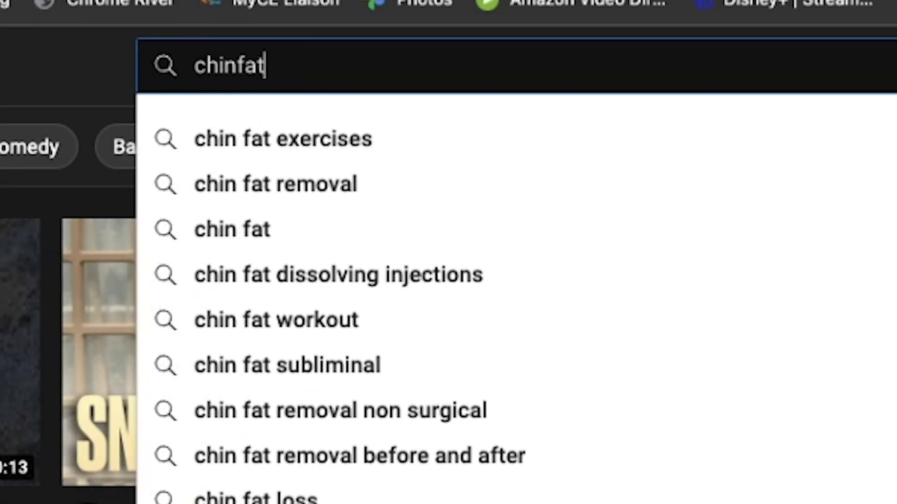
Run the YouTube search for 'chinfat' videos.
key("Return")
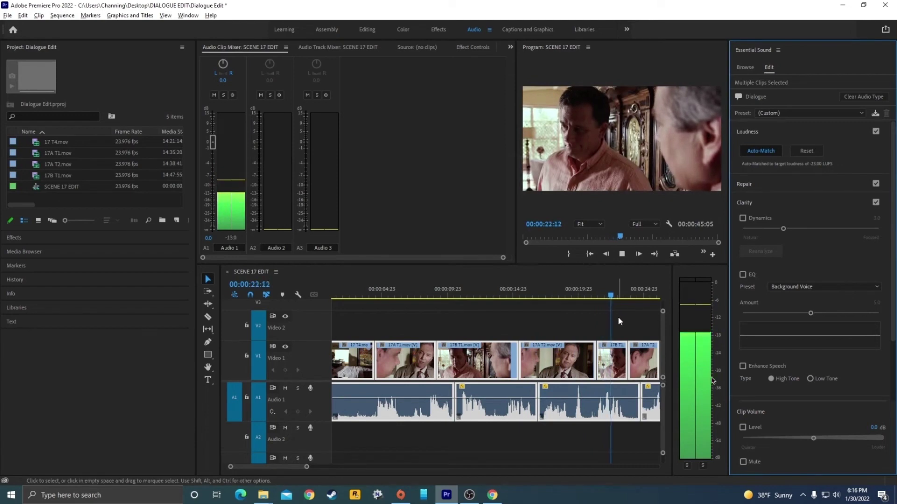
key("=")
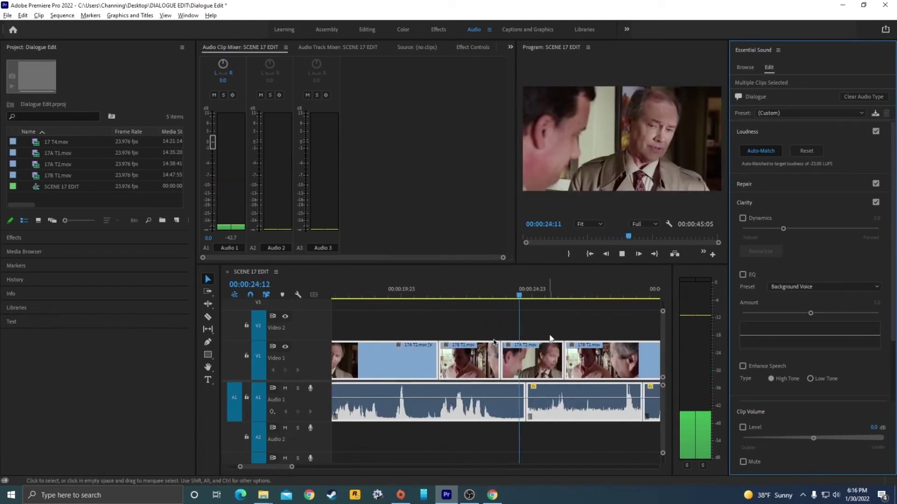
key("minus")
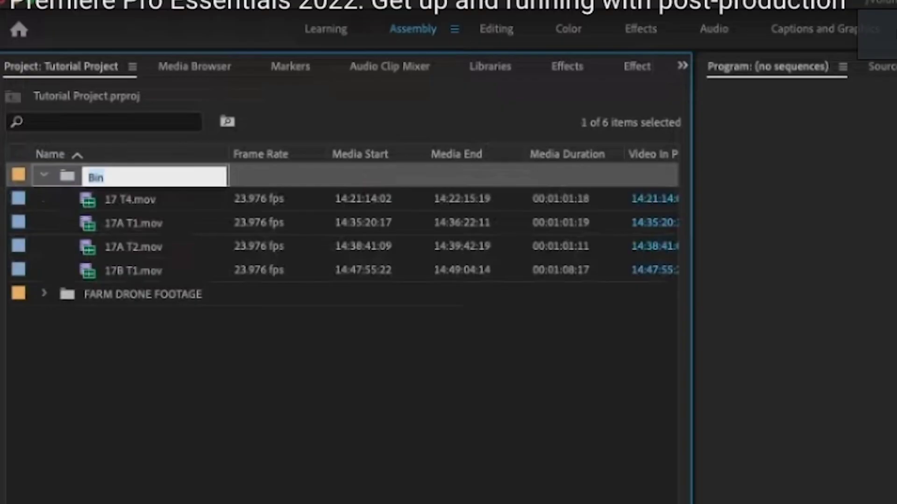
type("DIAL")
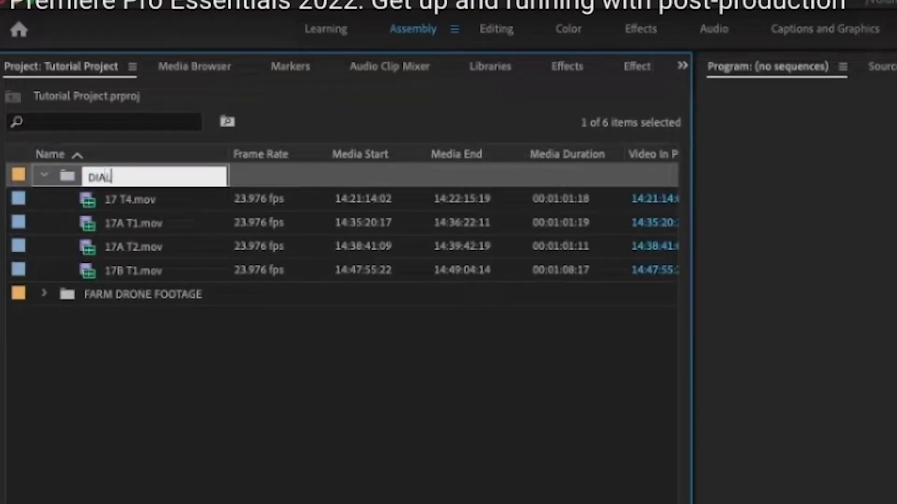
type("OGUE")
type(" FOO")
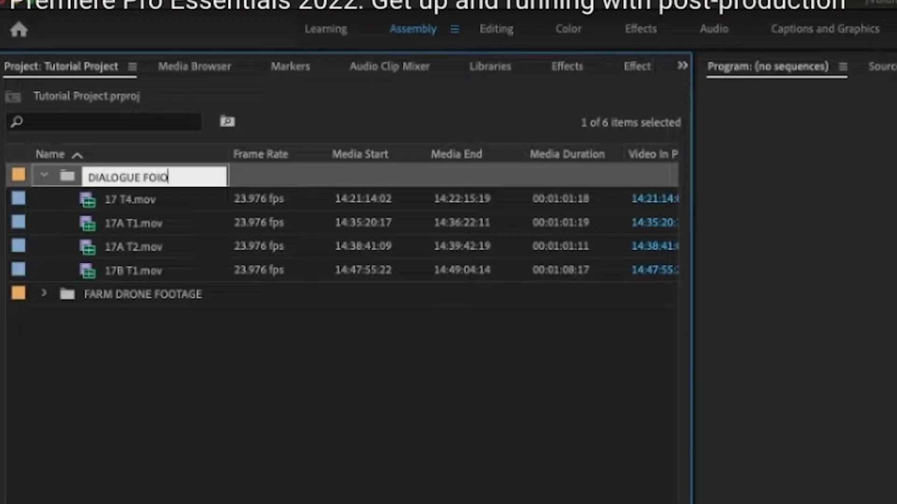
Commit the name 'DIALOGUE FOOTAGE' for the scene 17 bin.
key("BackSpace")
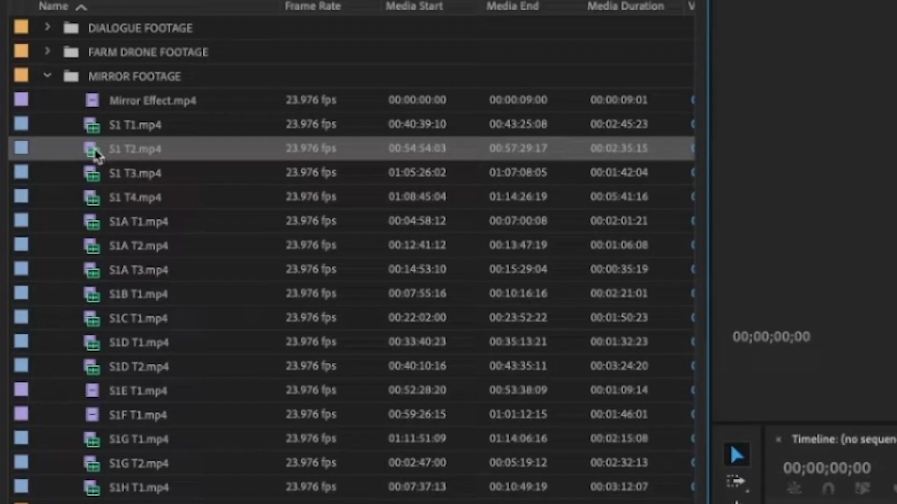
Build the S1 T2 sequence from the S1 T2.mp4 clip on the empty timeline.
mouse_move(96, 154)
left_mouse_down()
mouse_move(307, 246)
mouse_move(390, 345)
mouse_move(354, 299)
left_mouse_up()
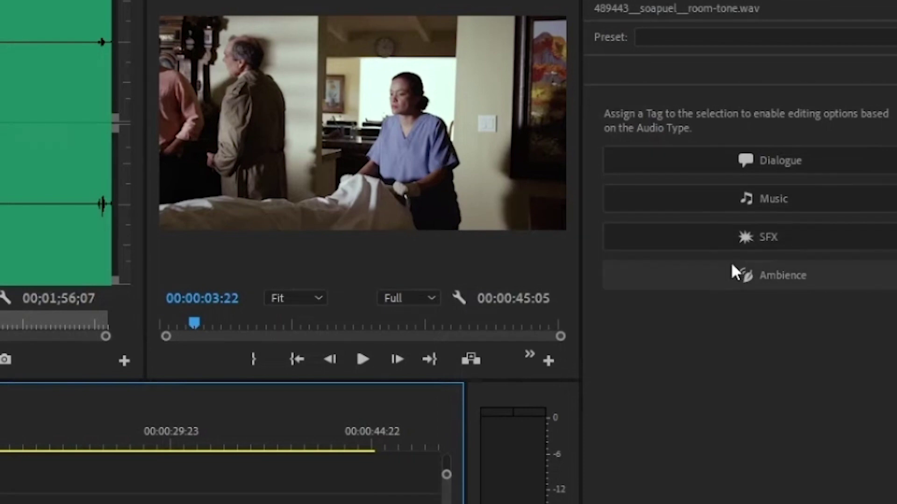
Mark the room tone as Ambience, enable Reverb, and bring up its preset list.
left_click(732, 275)
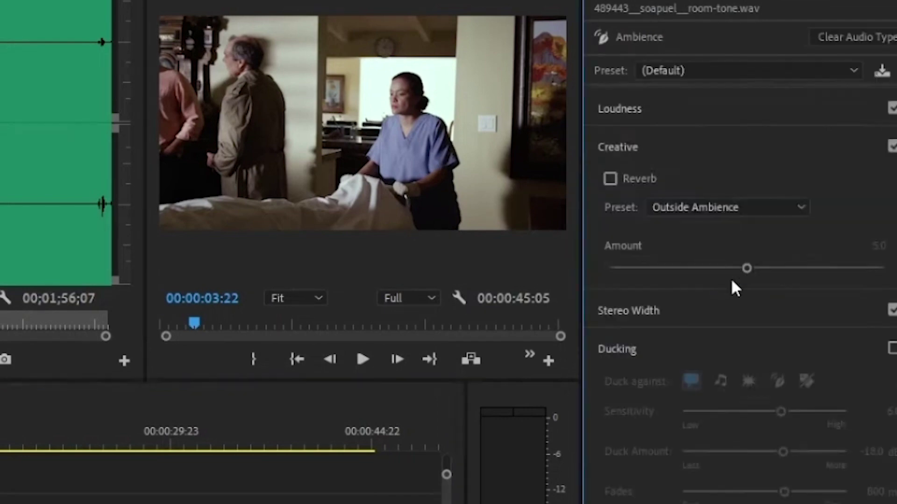
left_click(609, 179)
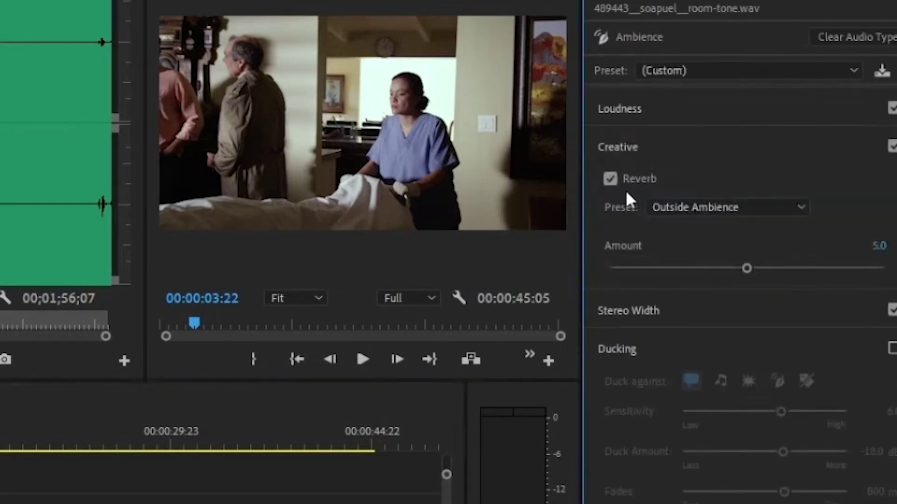
left_click(672, 208)
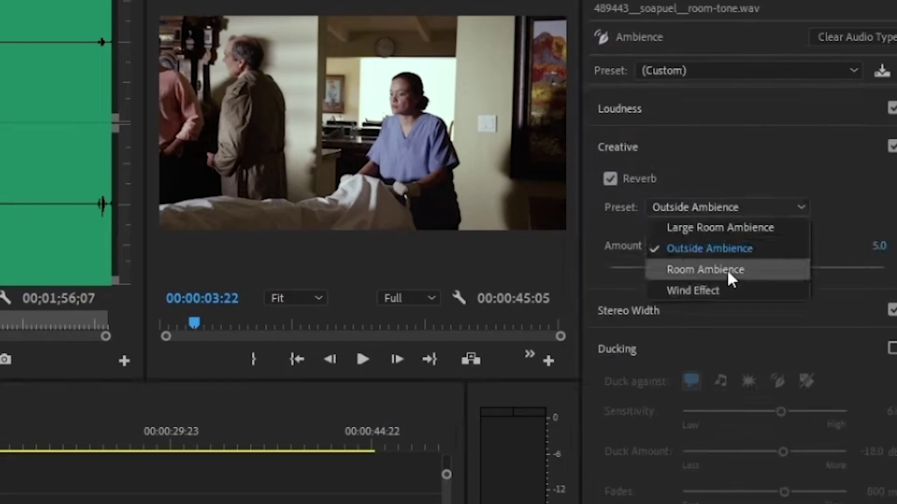